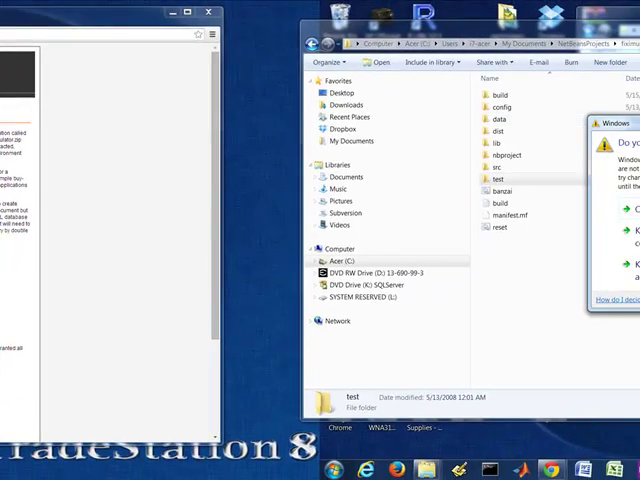
Dismiss the Windows confirmation so the fiximulator folder shows the extracted Banzai and FIXimulator_0.41 folders.
click(625, 210)
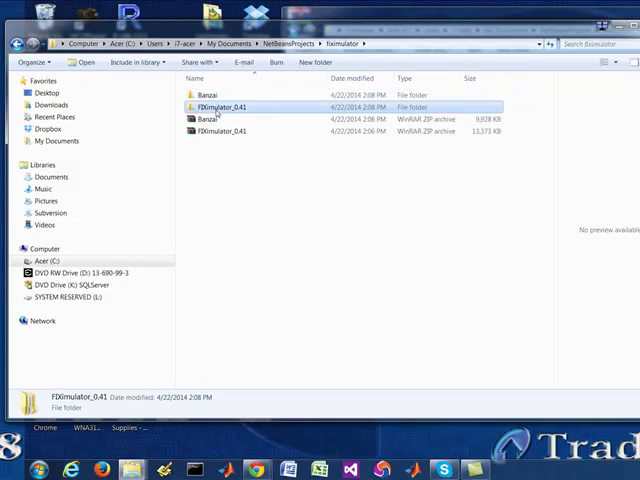
Launch FIXimulator from its startup batch file inside FIXimulator_0.41 and move its window to the left.
double_click(220, 107)
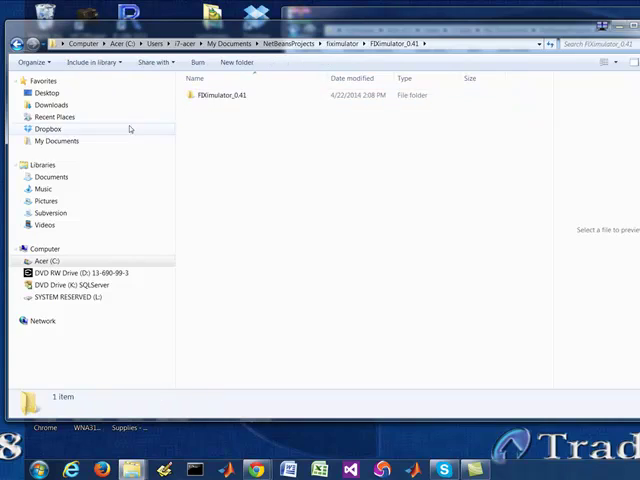
double_click(225, 95)
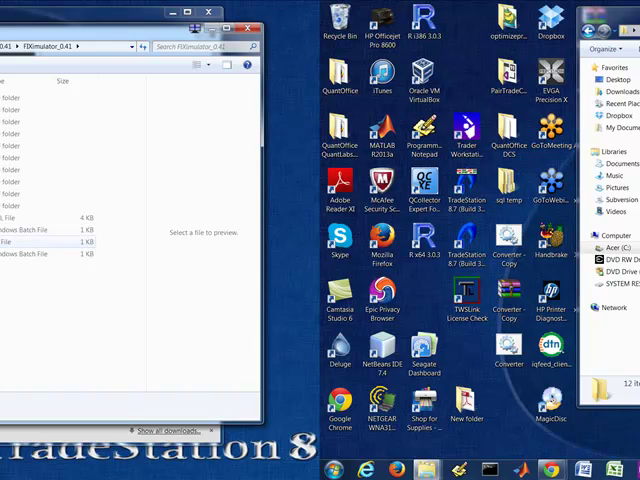
double_click(24, 230)
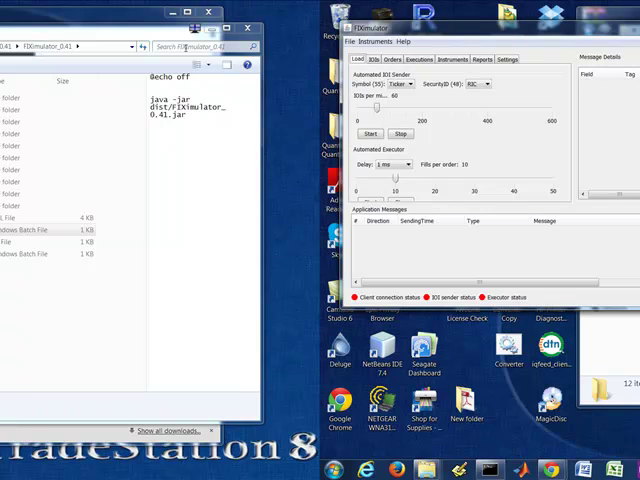
drag(600, 28, 22, 6)
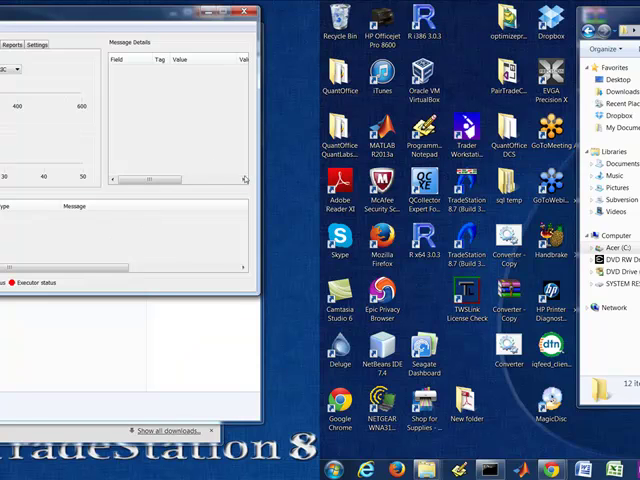
drag(123, 12, 90, 8)
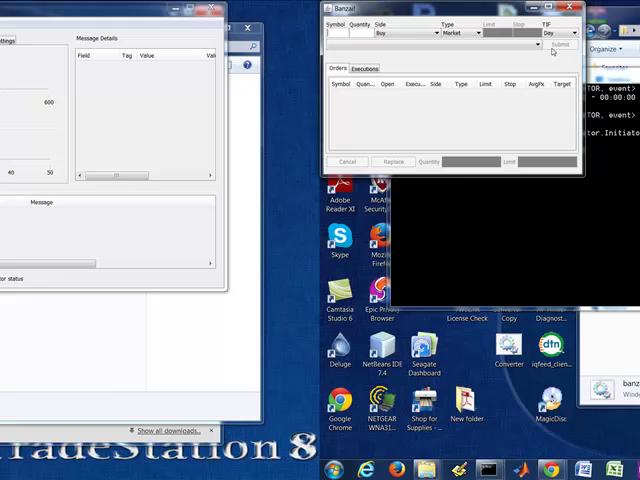
Bring the cmd console forward to watch the FIX 4.2 session log and incoming indications of interest.
click(512, 237)
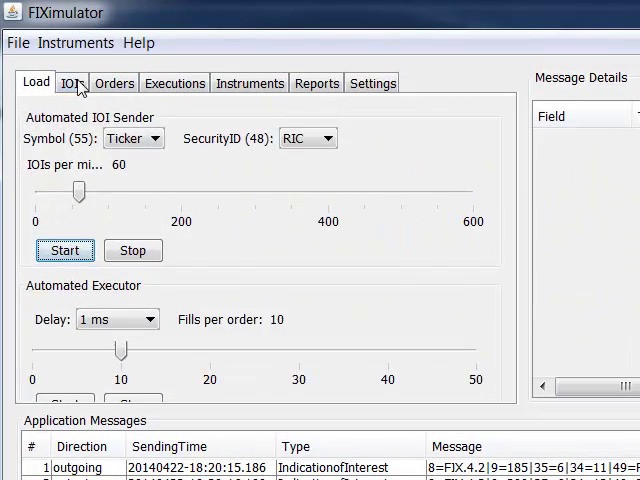
Review the IOIs, Orders and Load panels and the Application Messages log, ending on the IOIs table.
click(75, 84)
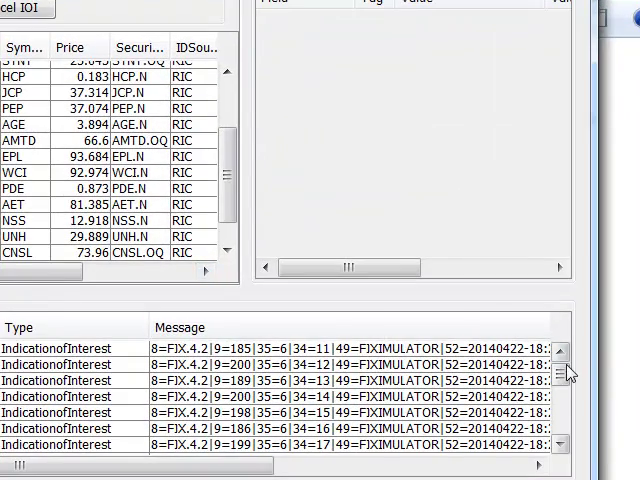
drag(560, 362, 558, 418)
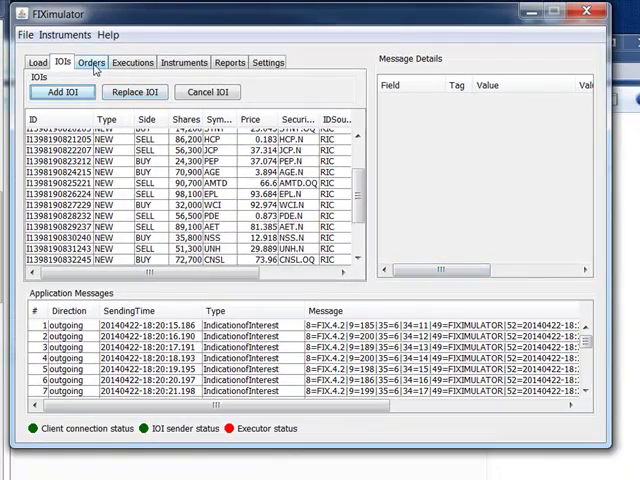
click(91, 62)
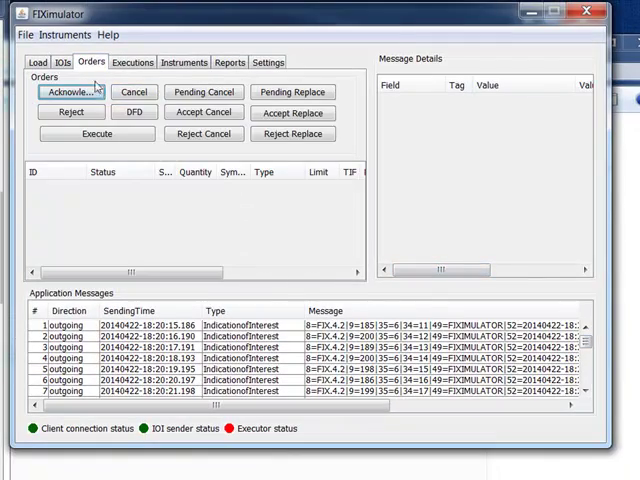
click(38, 62)
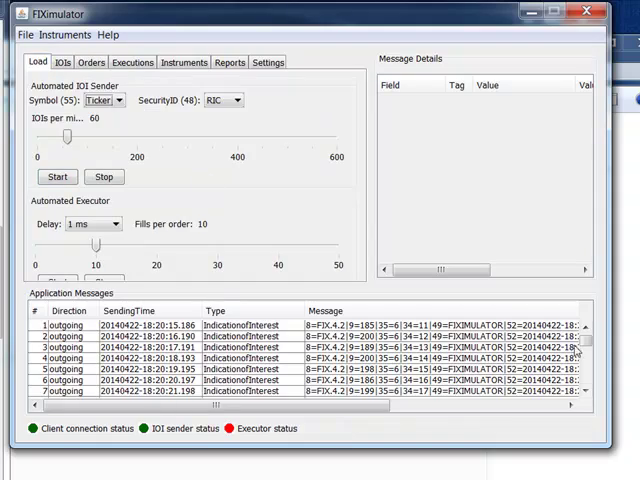
drag(586, 340, 586, 385)
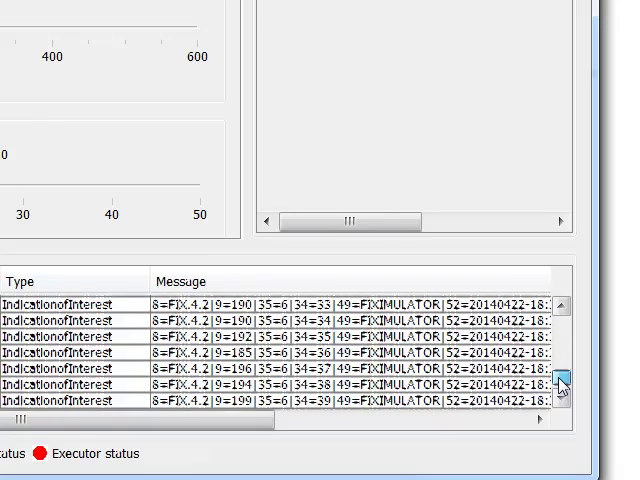
drag(562, 383, 562, 387)
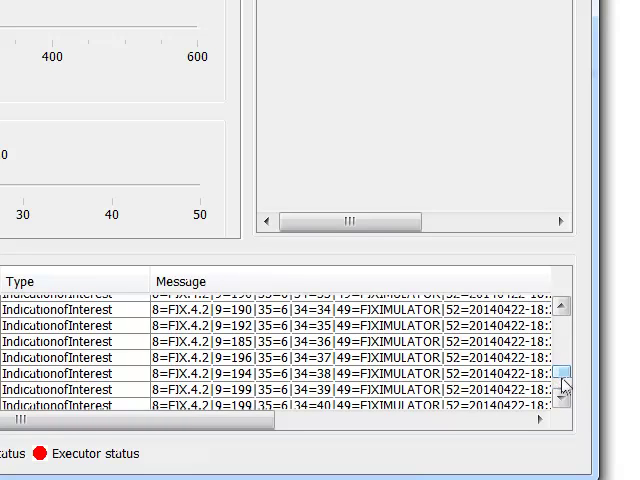
drag(572, 377, 566, 395)
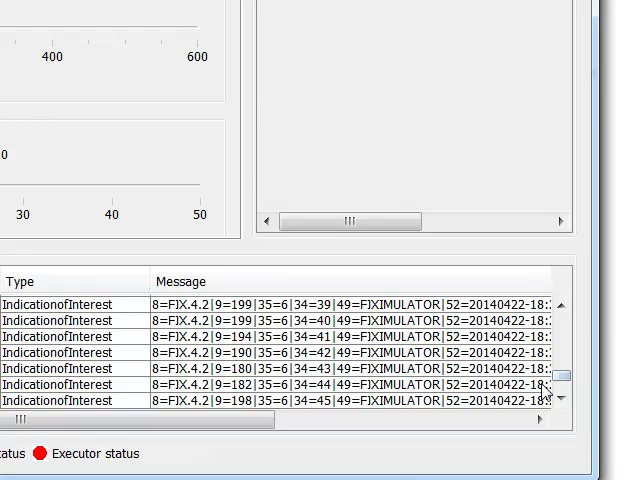
drag(561, 377, 561, 383)
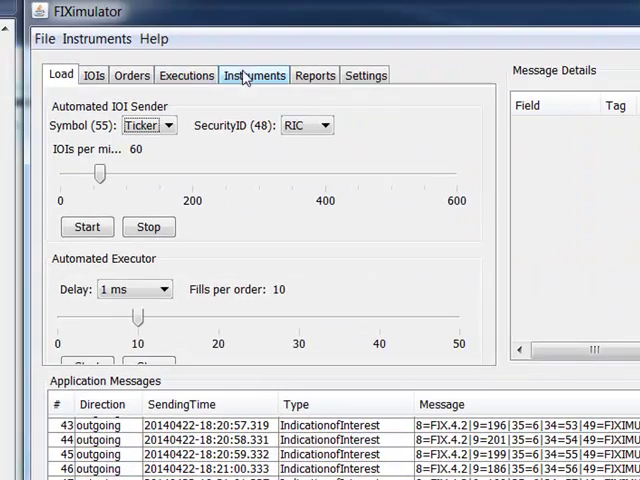
click(131, 76)
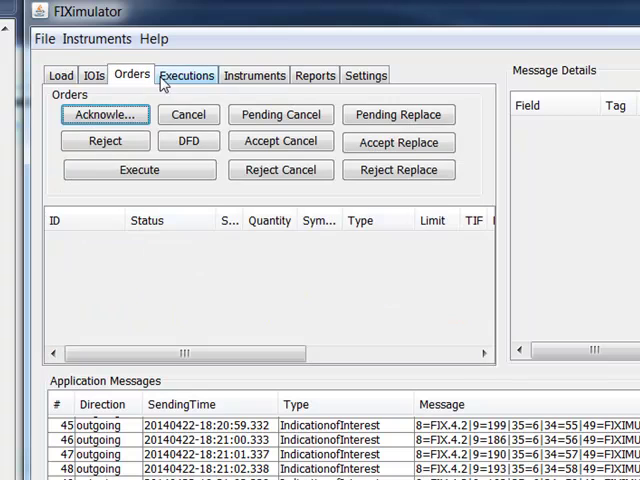
click(93, 76)
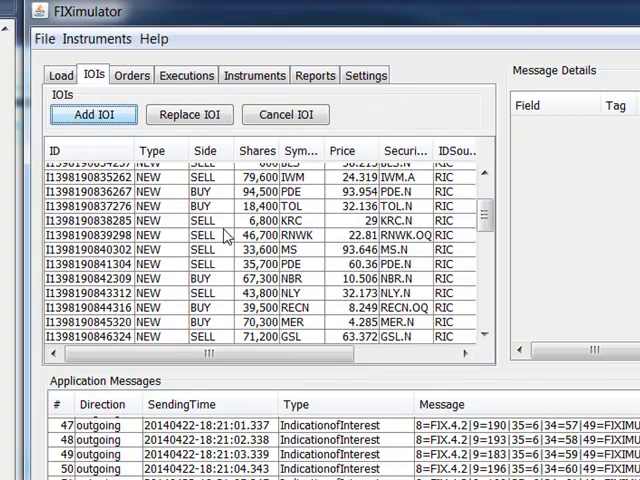
drag(486, 212, 486, 321)
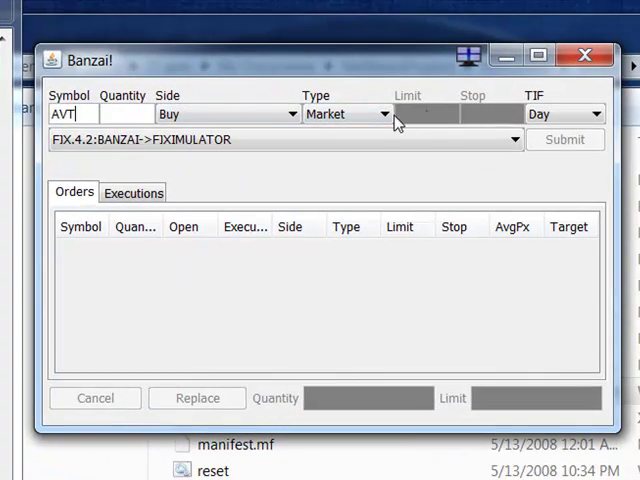
Set the AVT buy order to Limit type with limit price 10 and quantity 10.
click(360, 118)
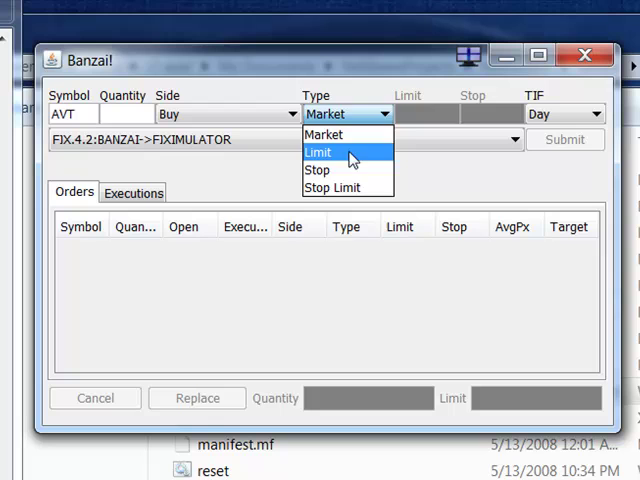
click(348, 152)
click(420, 116)
text(1)
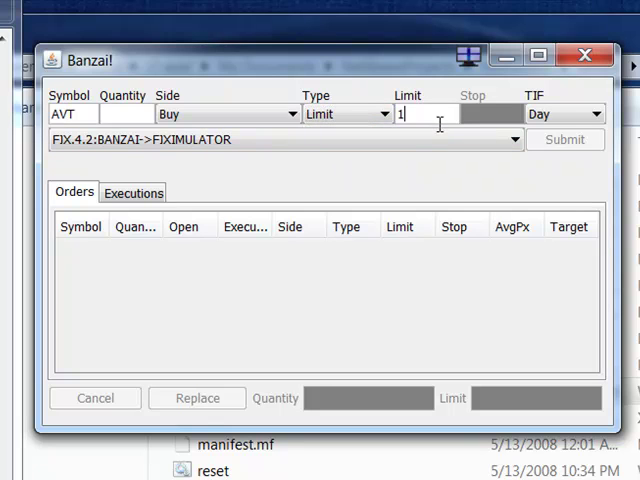
text(0)
click(125, 114)
text(1)
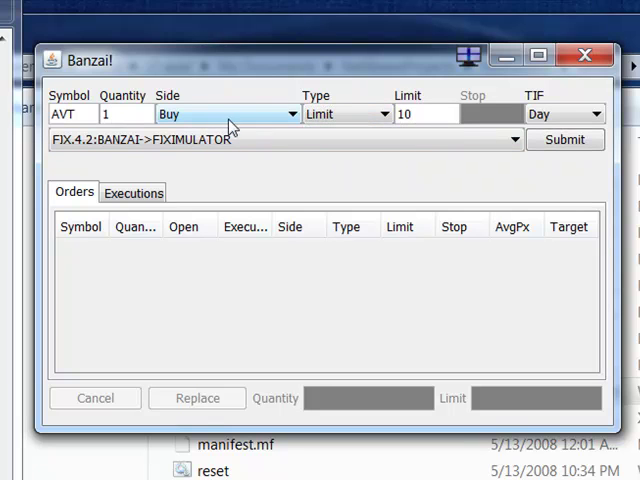
text(0)
Submit the AVT buy limit order and select it in FIXimulator's received orders list.
click(565, 139)
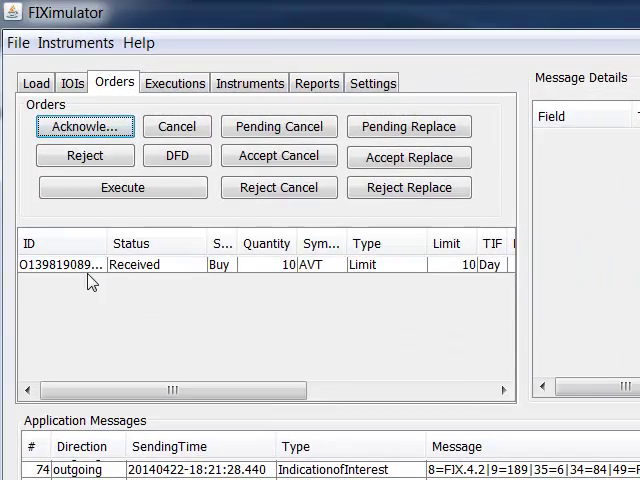
click(60, 264)
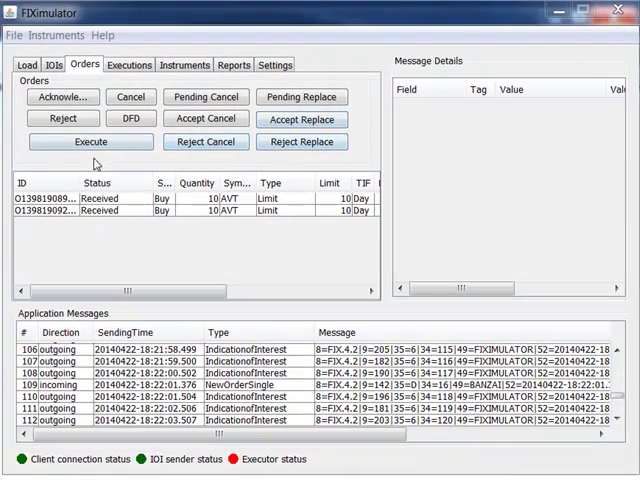
Execute the second AVT buy order with LastShares 10 at LastPx 10.
click(95, 211)
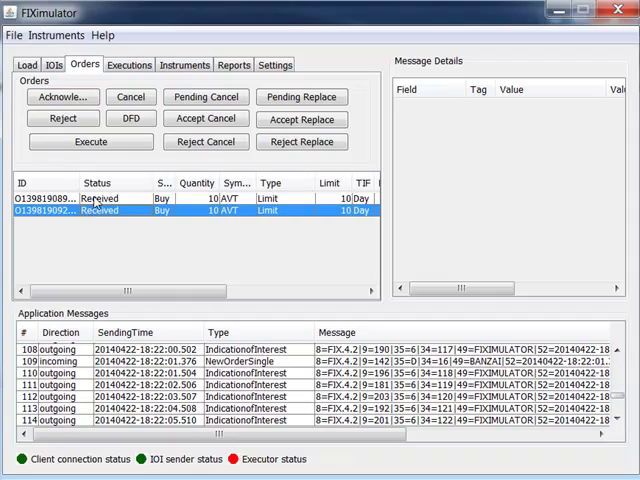
click(90, 199)
click(87, 211)
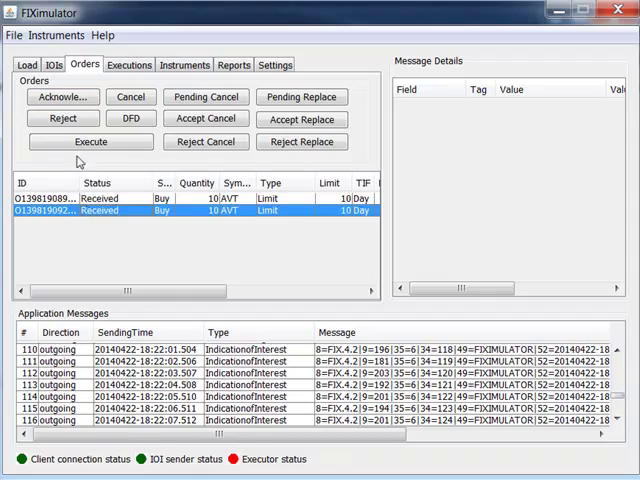
click(90, 141)
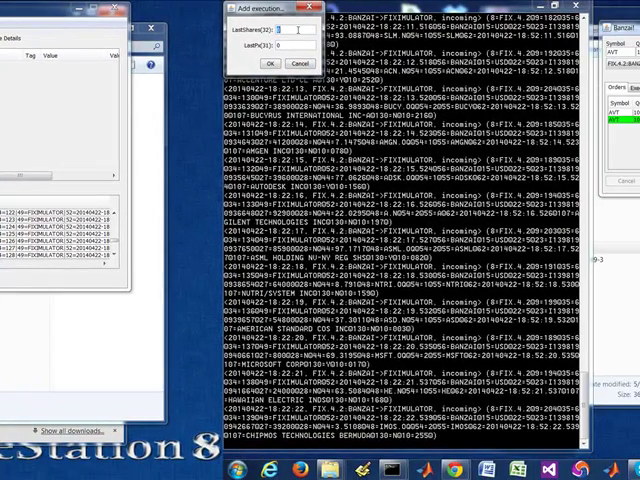
click(283, 44)
text(1)
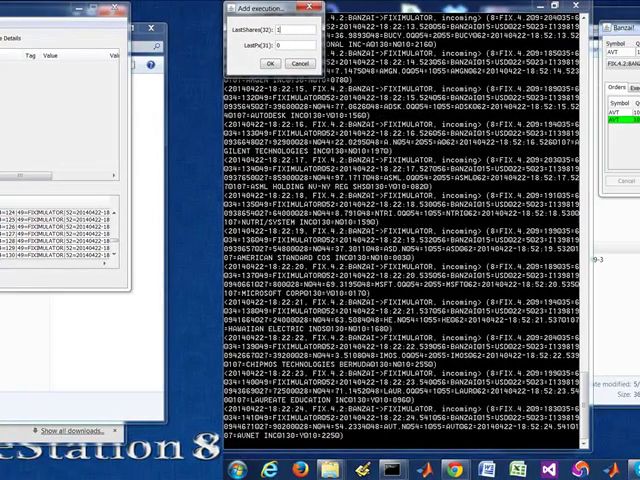
text(01)
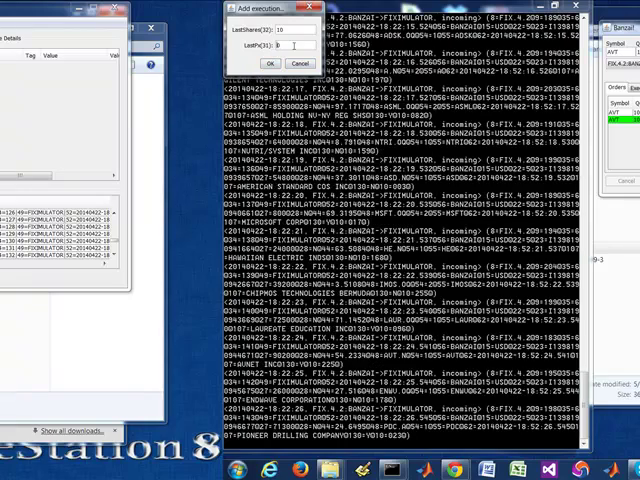
text(0)
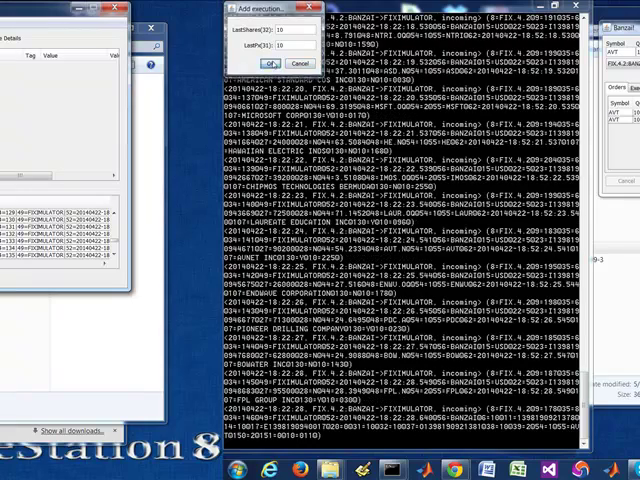
click(270, 64)
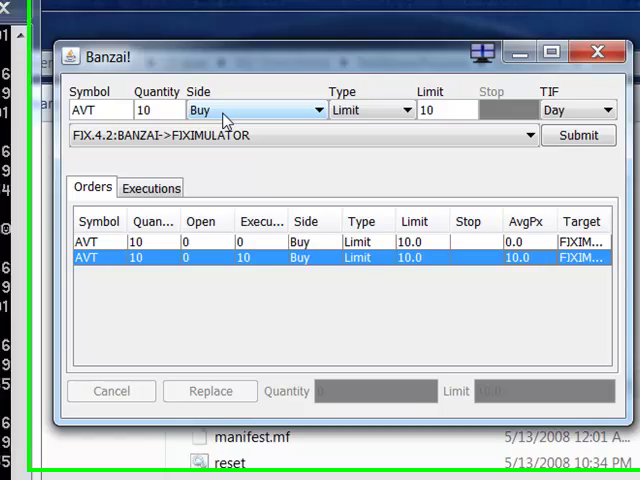
Change the order side to Sell and submit the AVT sell limit order for 10 at 10.
click(198, 114)
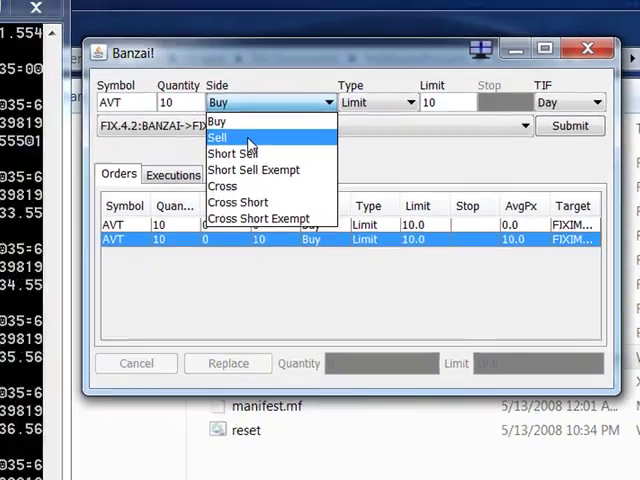
click(208, 156)
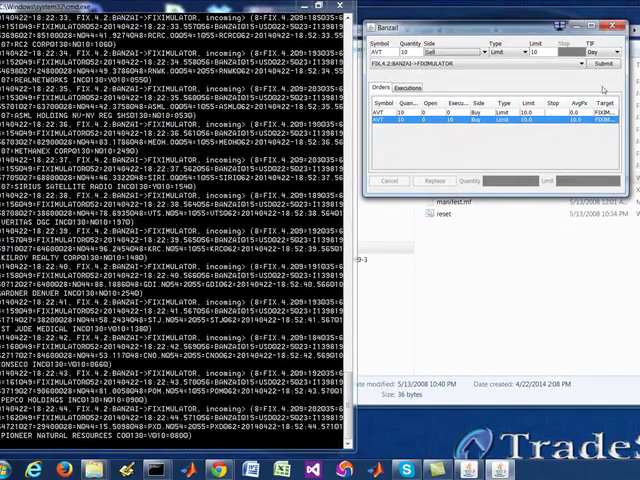
click(604, 64)
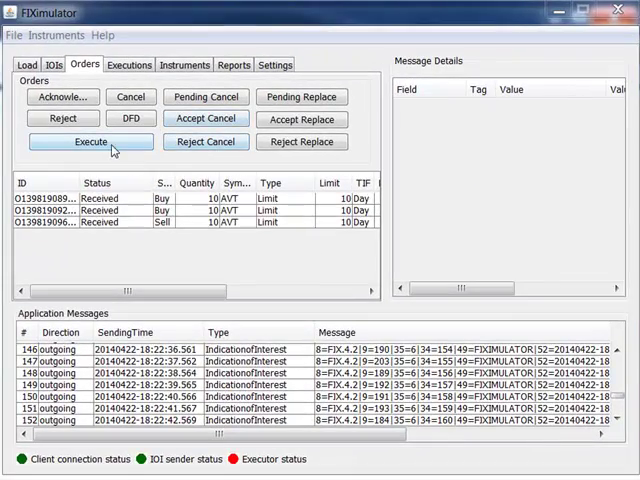
Execute the AVT sell order with LastShares 10 at LastPx 10.
click(113, 222)
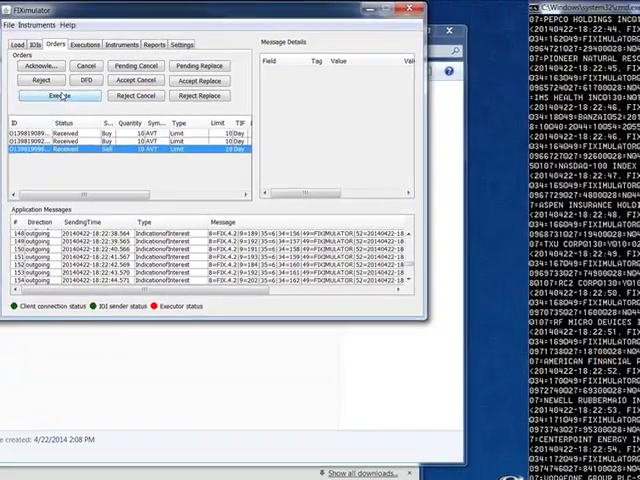
click(60, 95)
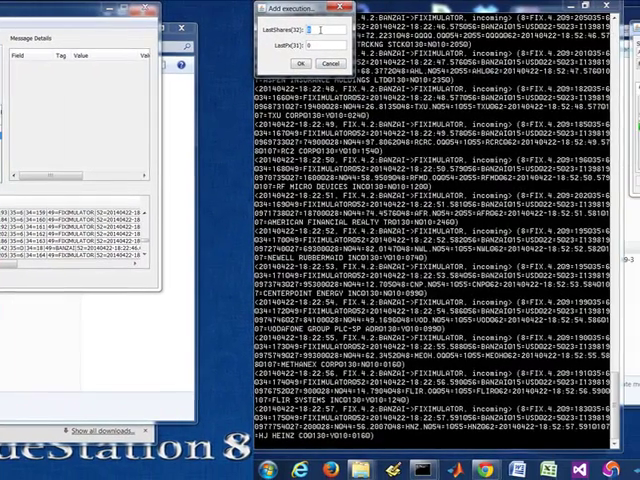
text(1)
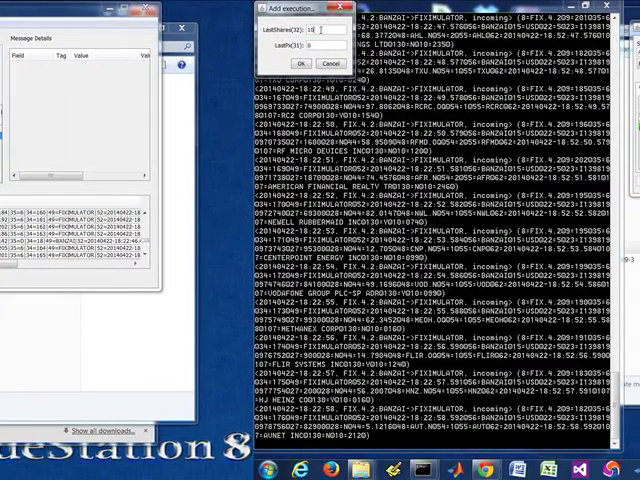
key(Tab)
text(10)
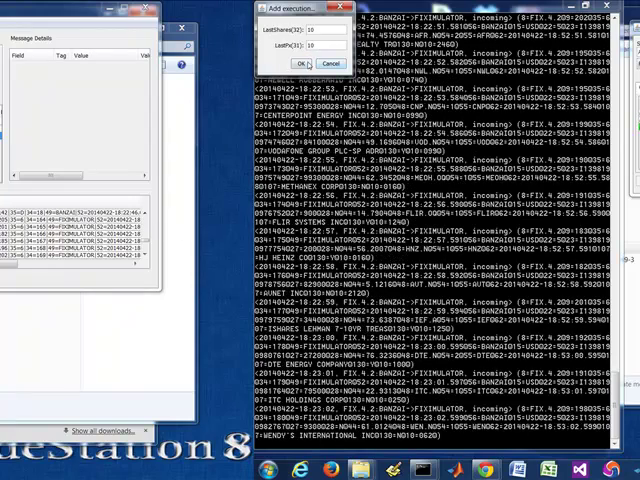
click(300, 64)
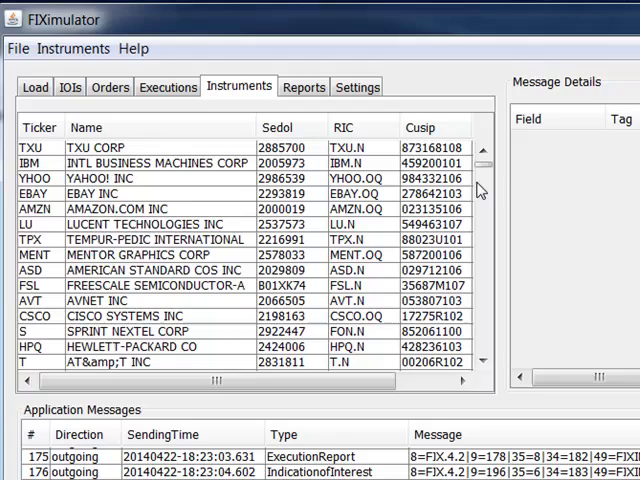
mouse_move(484, 160)
mouse_down()
mouse_move(486, 350)
mouse_move(484, 150)
mouse_up()
Switch to the Reports panel and focus the query over the messages log.
click(305, 88)
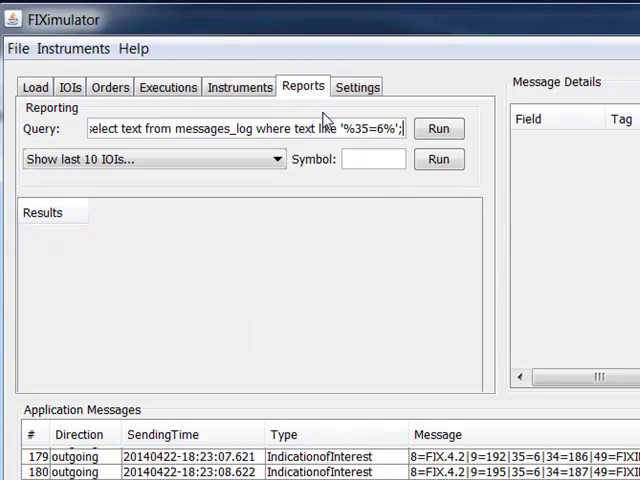
click(183, 128)
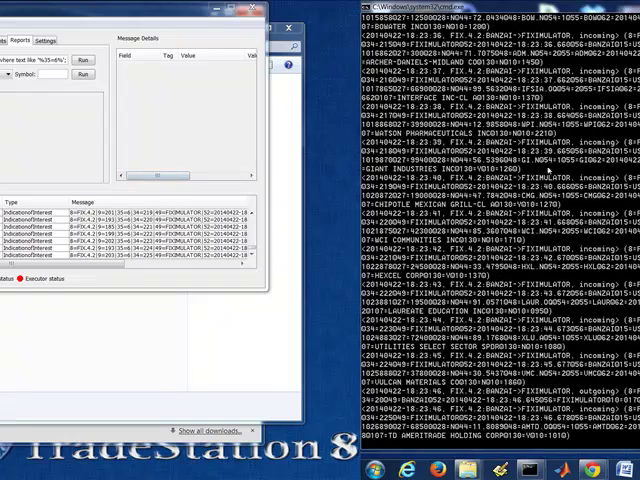
Bring Explorer forward and descend into src > edu > harvard > fas.
click(252, 10)
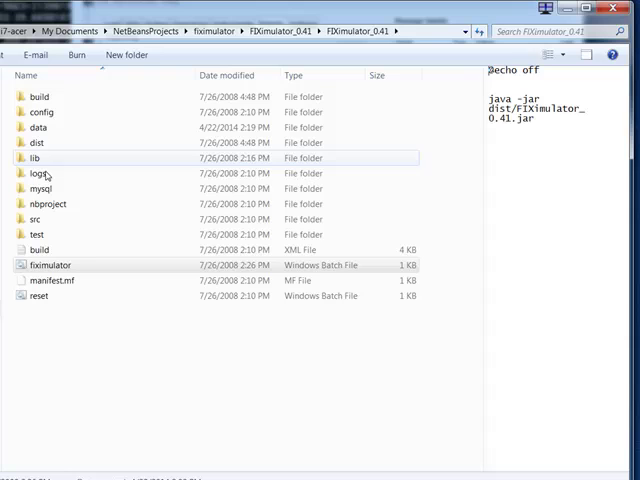
double_click(35, 219)
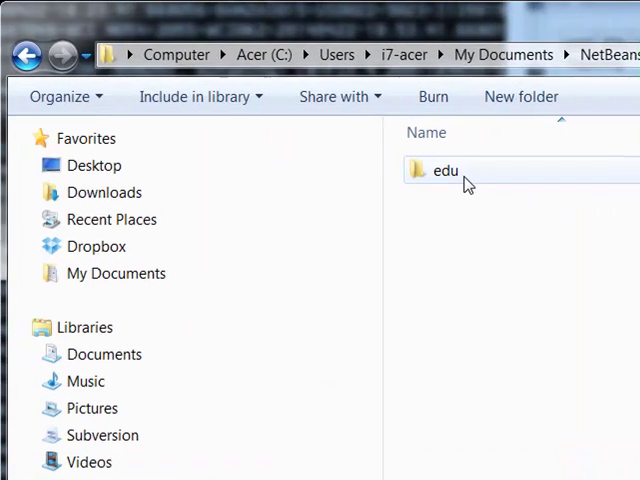
double_click(446, 171)
double_click(480, 171)
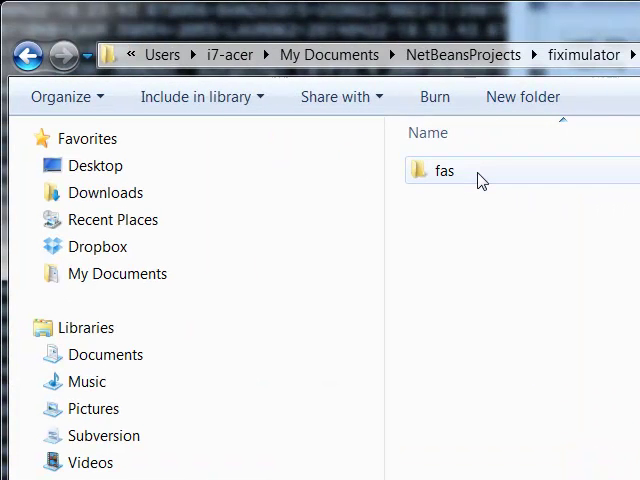
click(480, 178)
Continue into zfeledy > fiximulator > core, listing Order, Execution and other Java files.
double_click(480, 178)
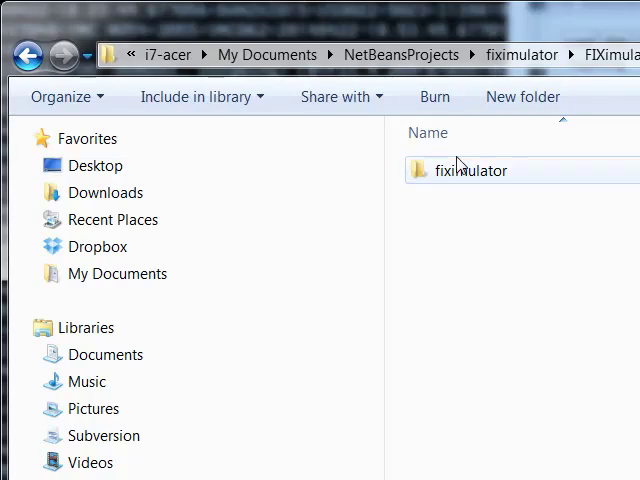
double_click(458, 178)
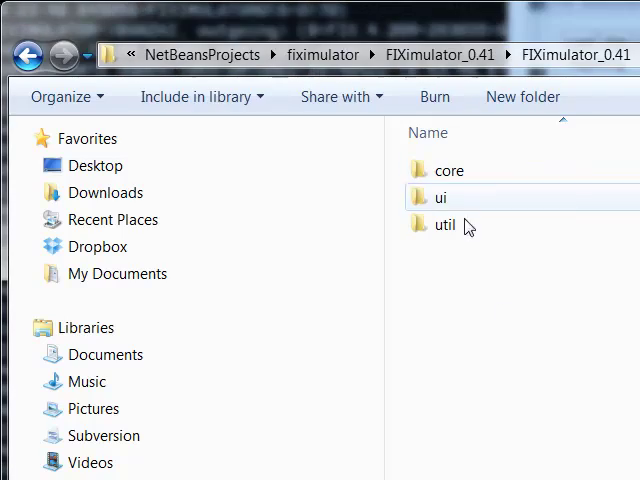
double_click(450, 172)
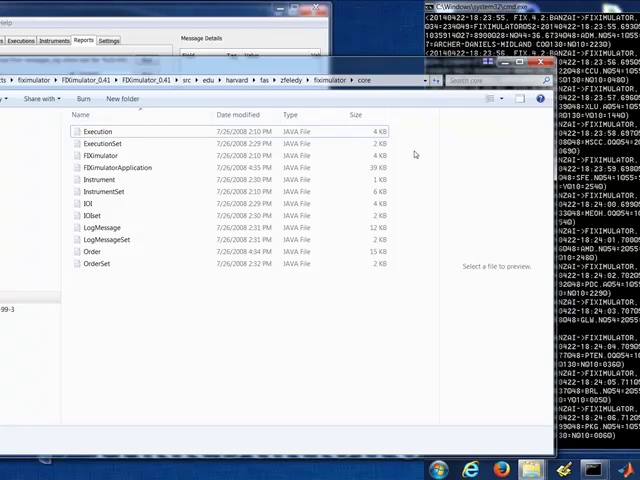
drag(376, 68, 320, 60)
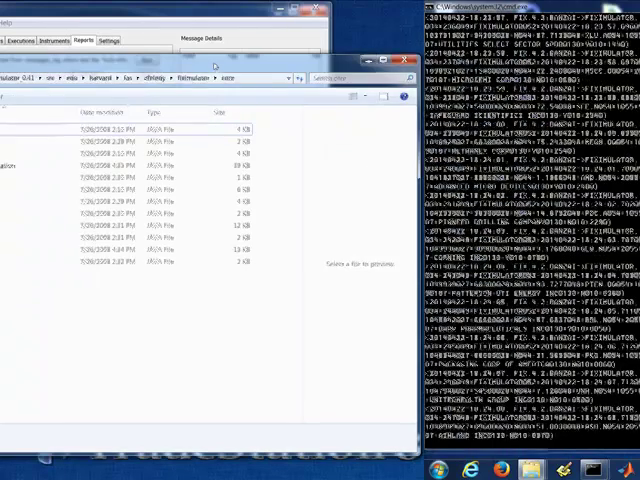